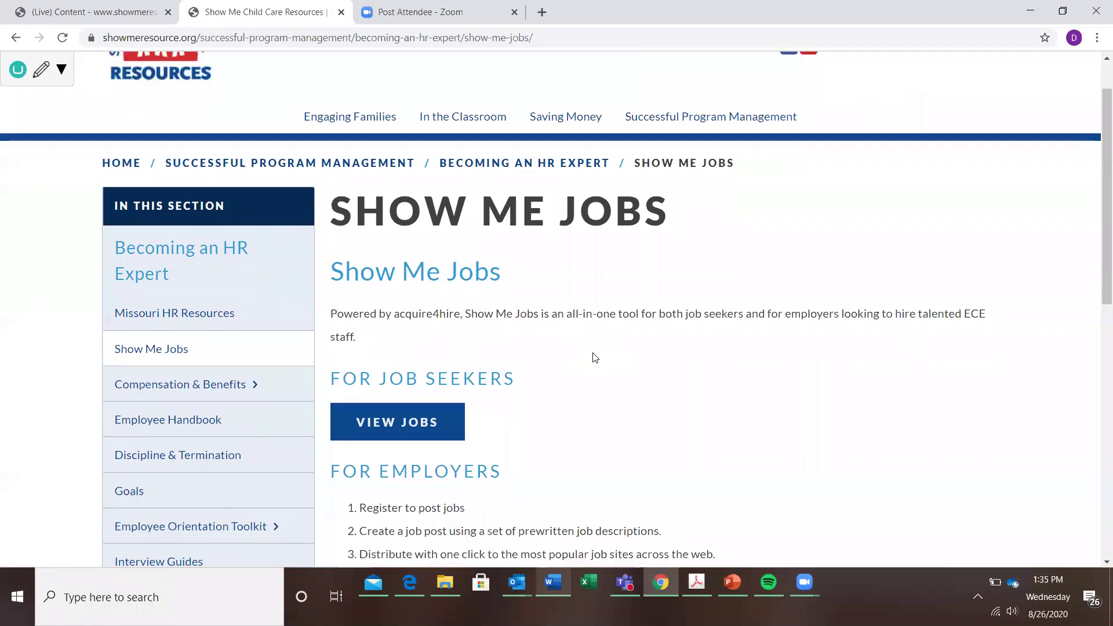
- Open the employer registration form from the Show Me Jobs page and review its Company/Location and User fields
scroll(615, 318, "down", 2)
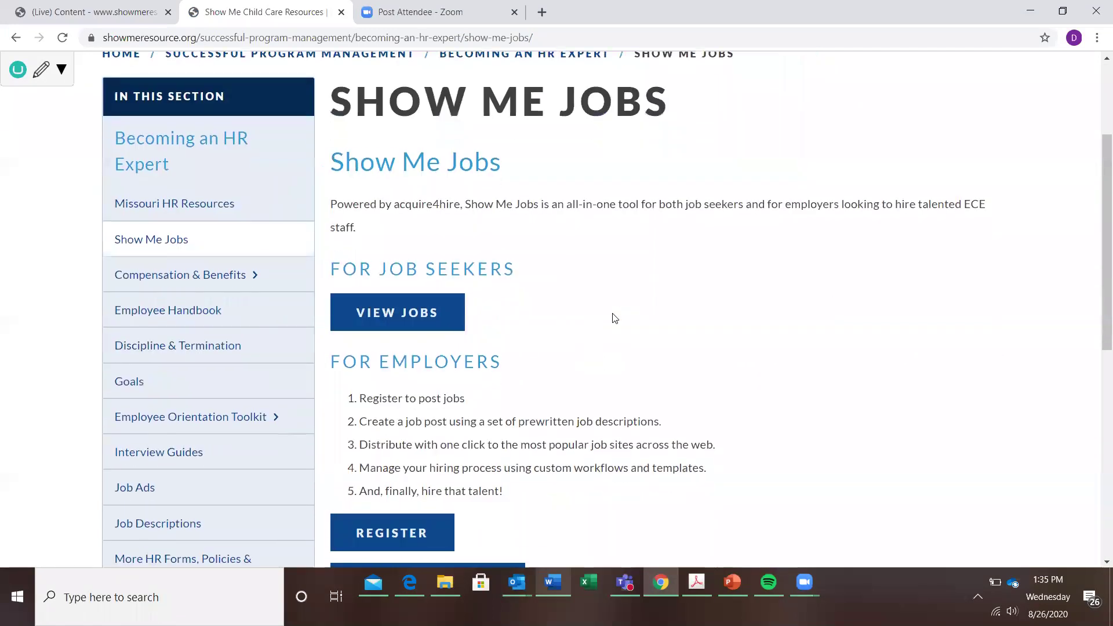
scroll(613, 318, "down", 3)
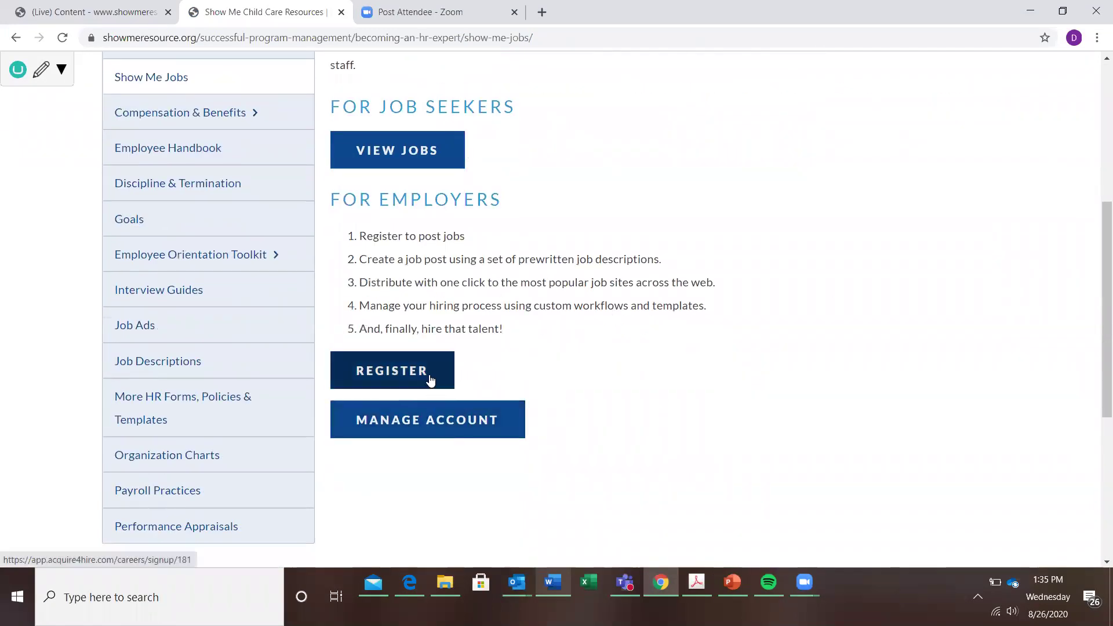
left_click(430, 378)
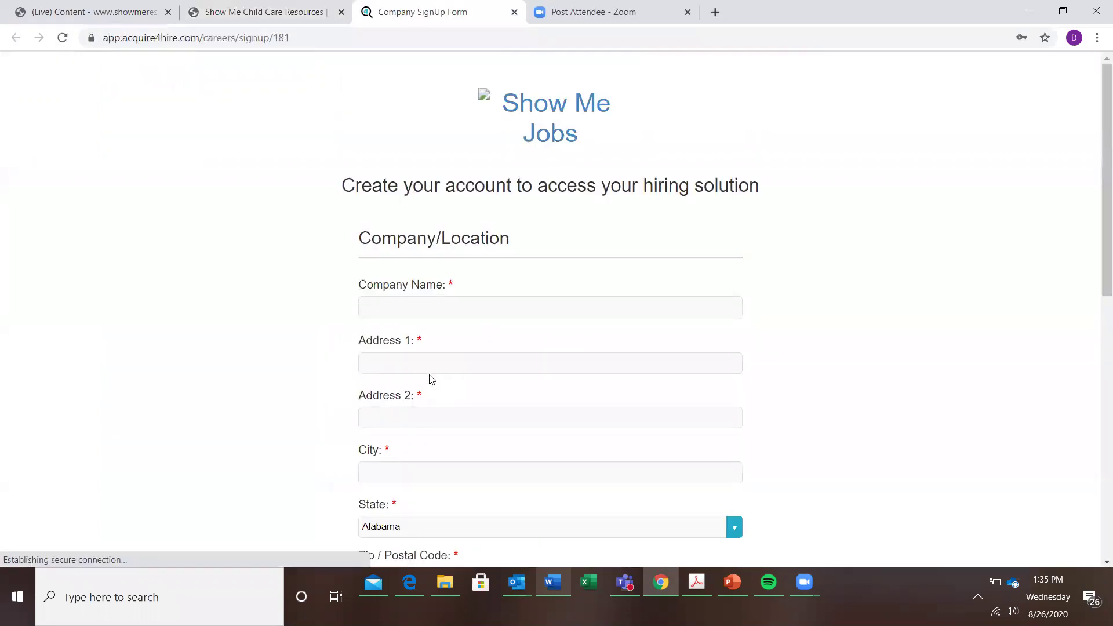
scroll(342, 218, "down", 2)
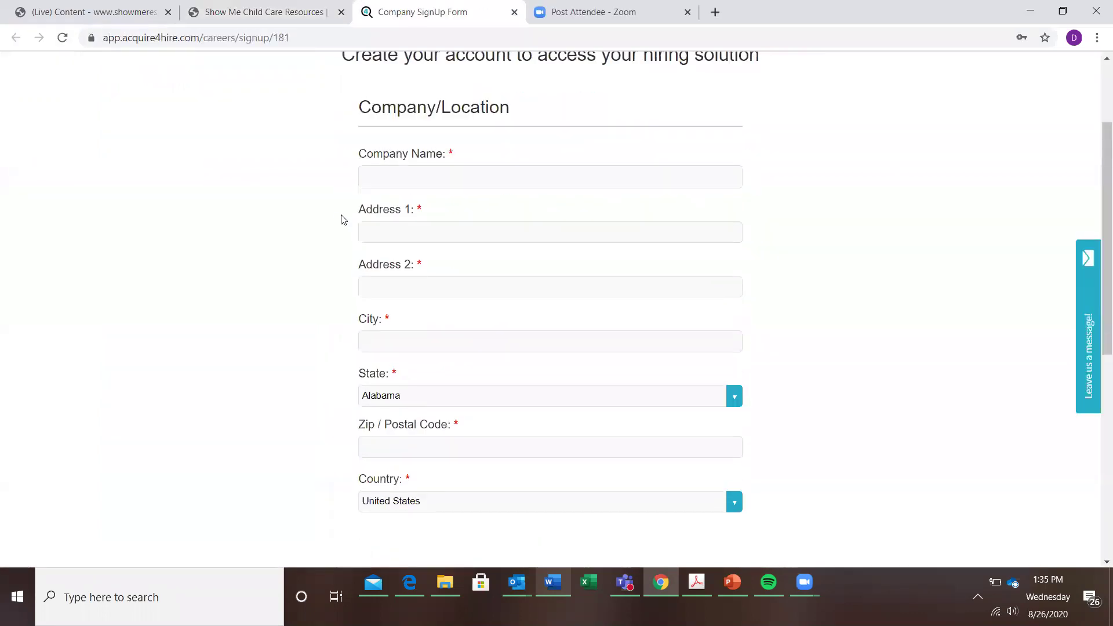
scroll(342, 219, "down", 2)
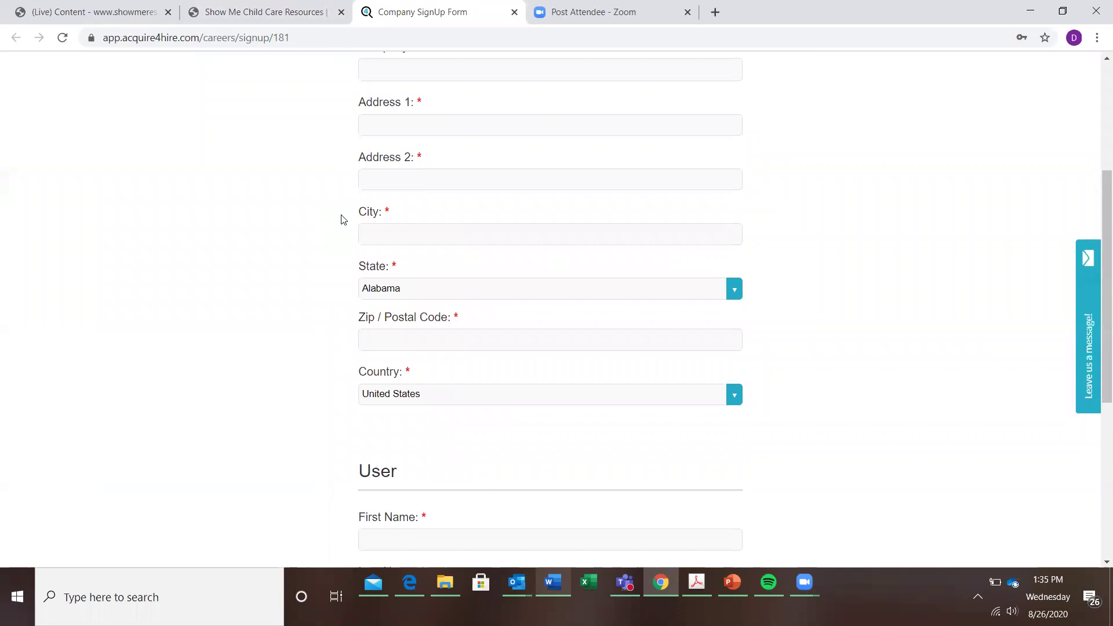
scroll(342, 219, "down", 4)
scroll(342, 219, "up", 4)
scroll(342, 219, "up", 2)
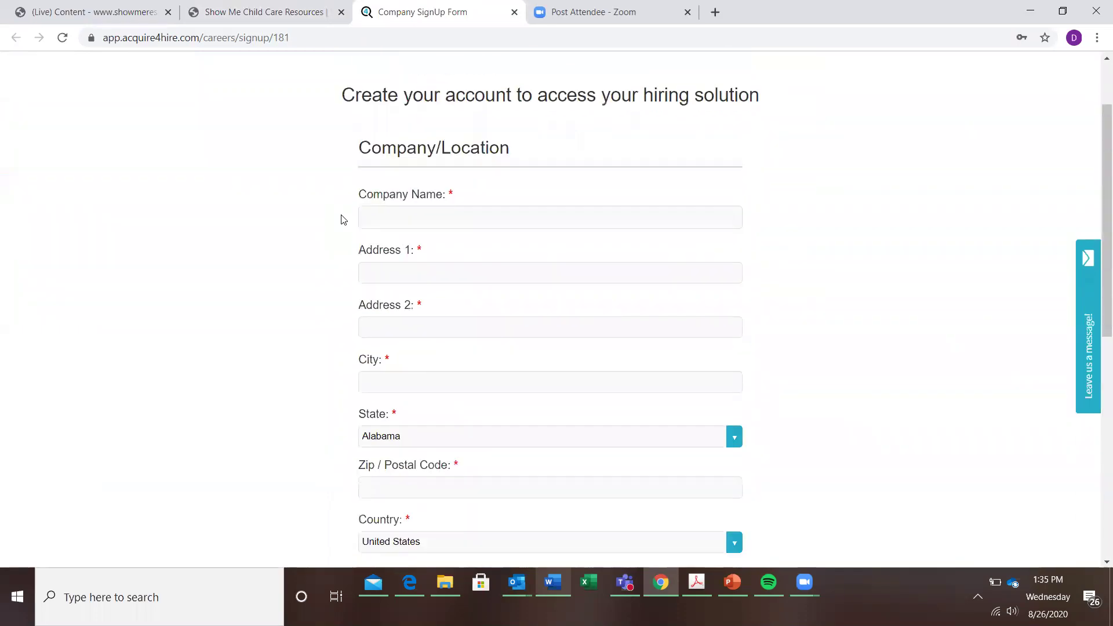
scroll(342, 219, "down", 9)
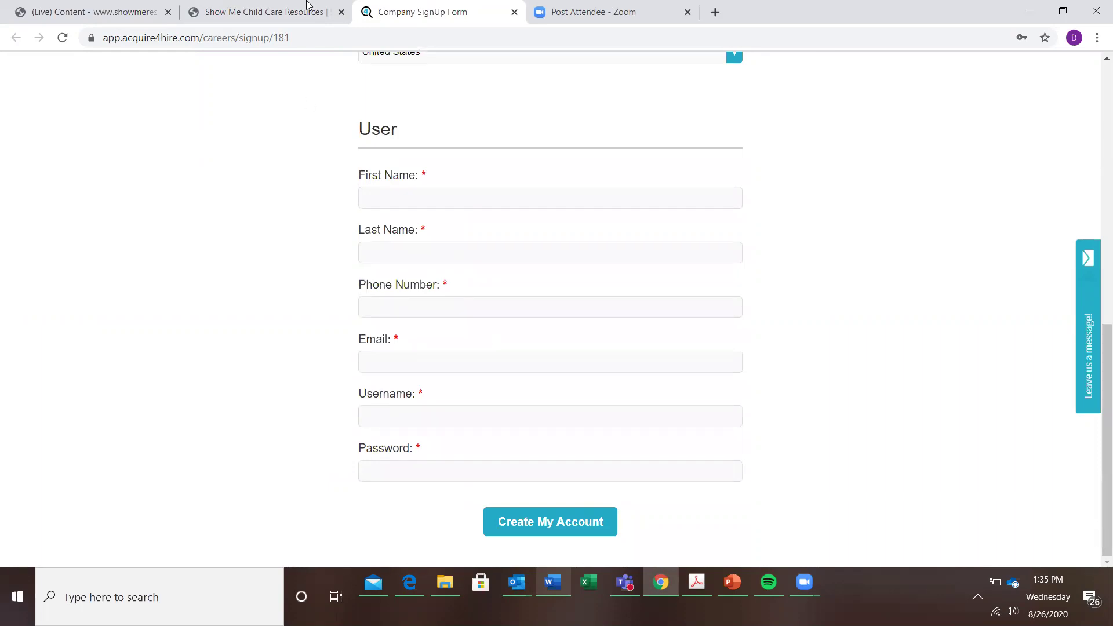
- Return to the Show Me Jobs page, log in through Manage Account with the saved credentials, and open My Hiring Portal
left_click(296, 16)
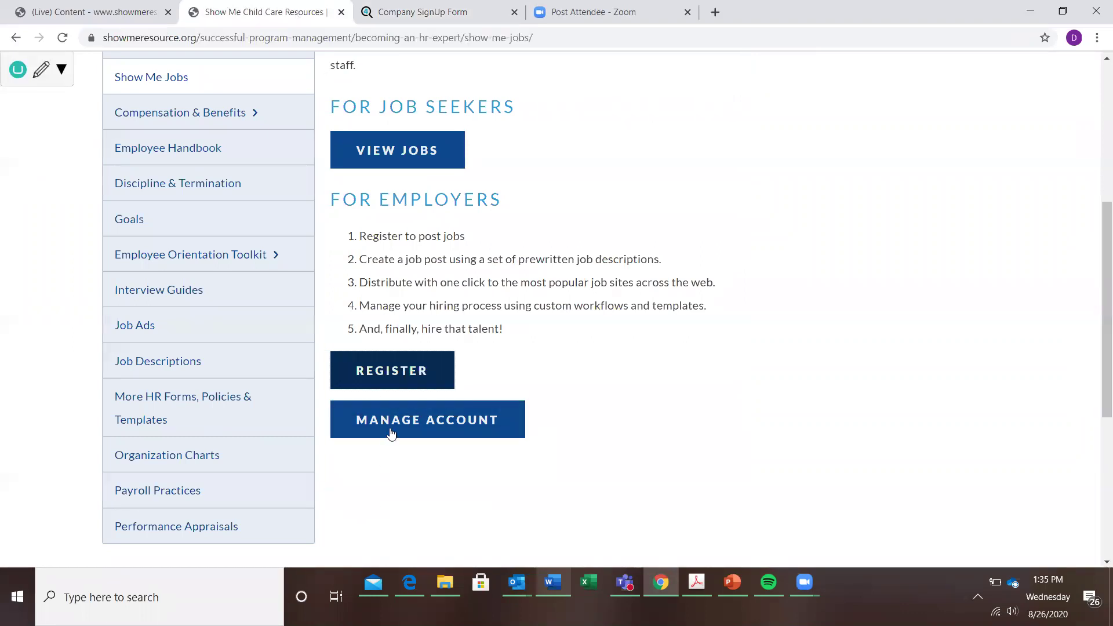
scroll(391, 438, "up", 3)
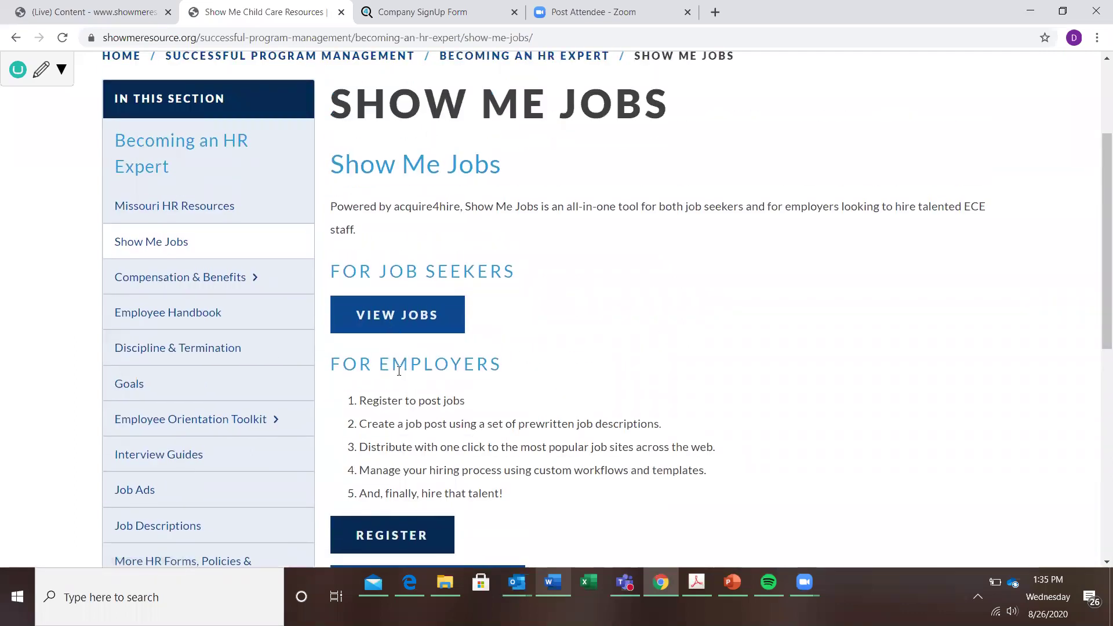
scroll(401, 467, "down", 2)
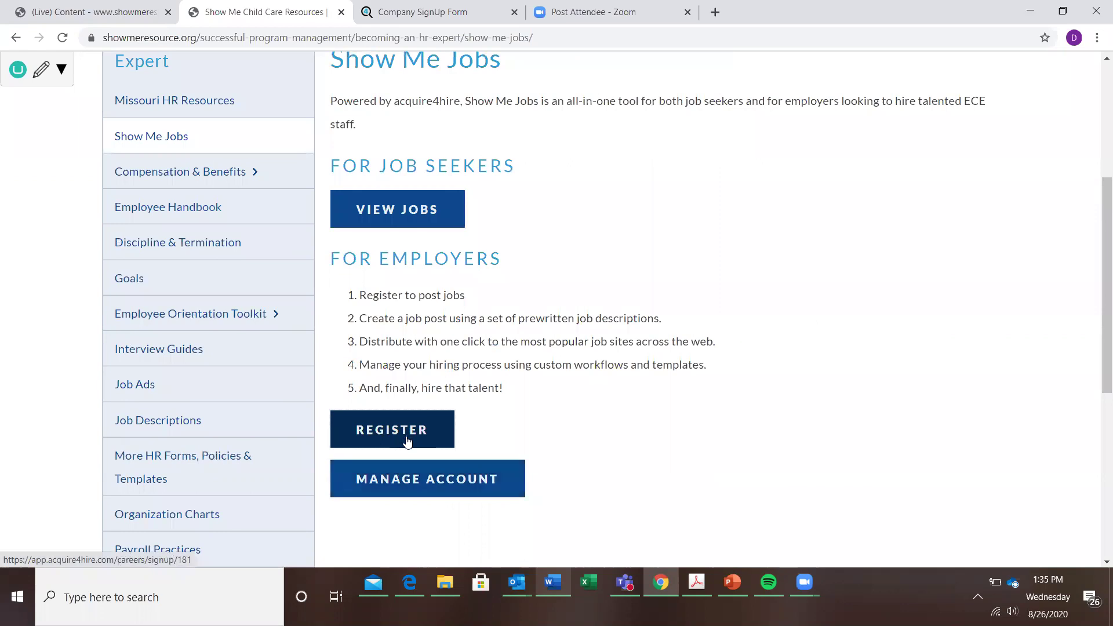
left_click(411, 489)
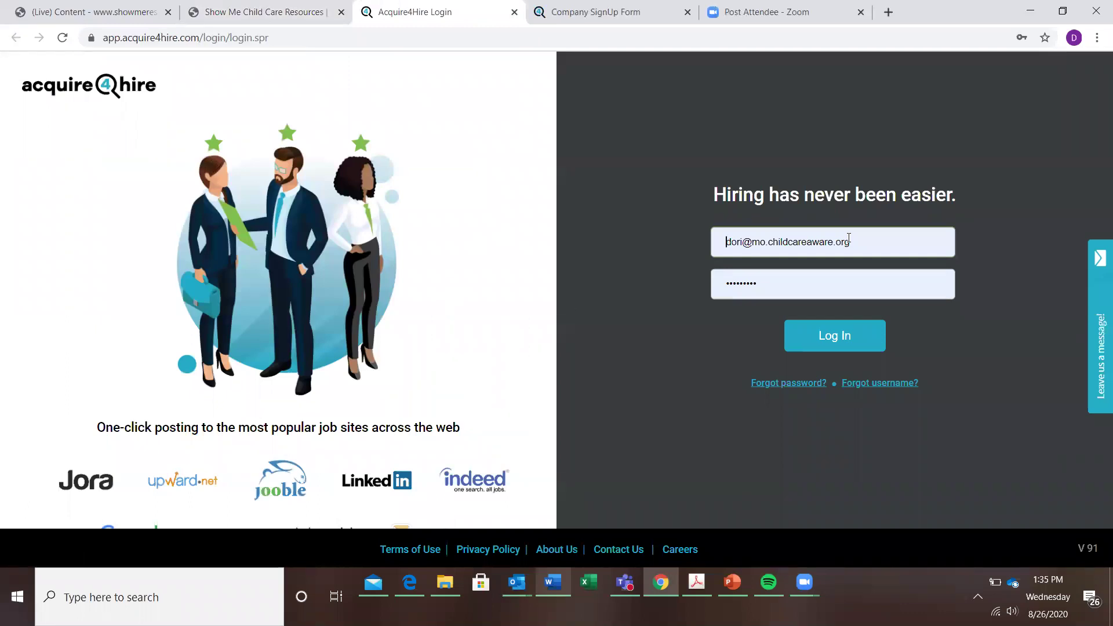
left_click(798, 348)
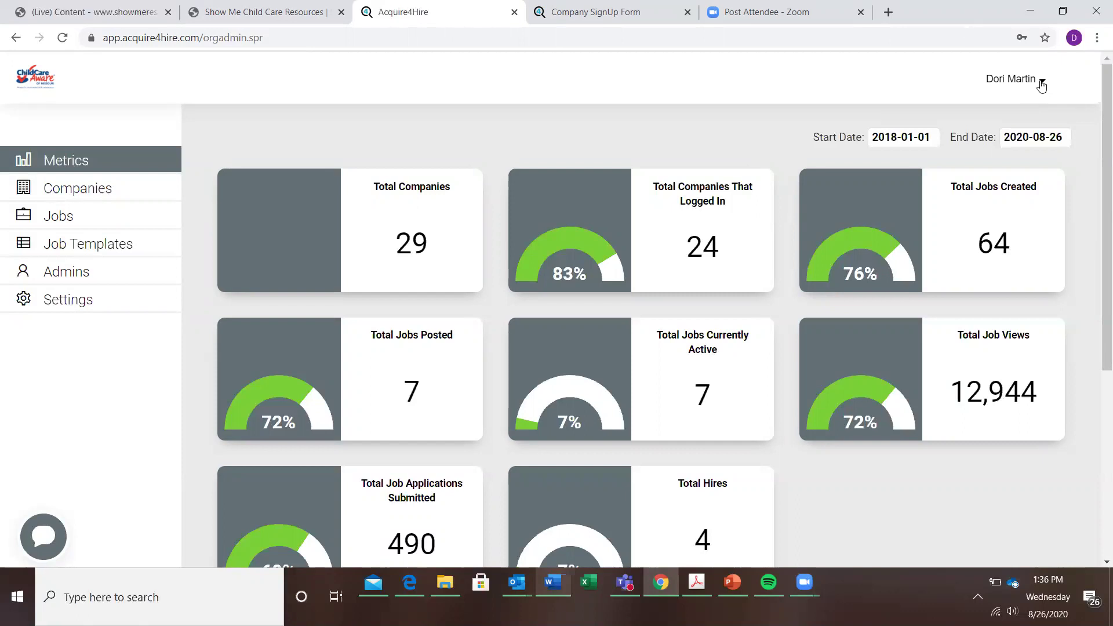
left_click(1017, 84)
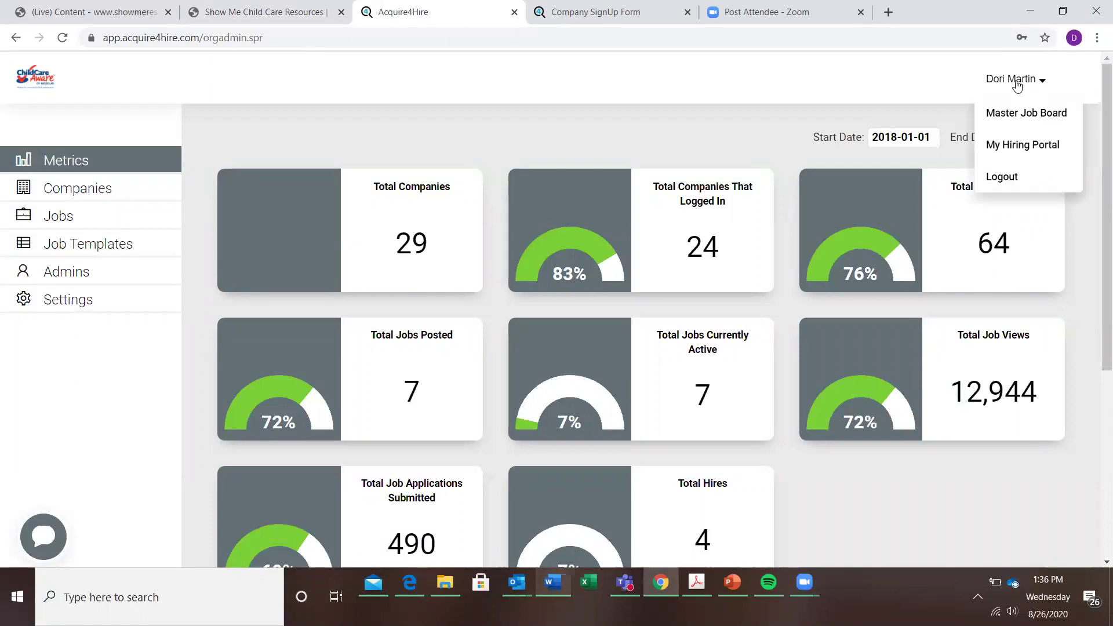
left_click(1029, 145)
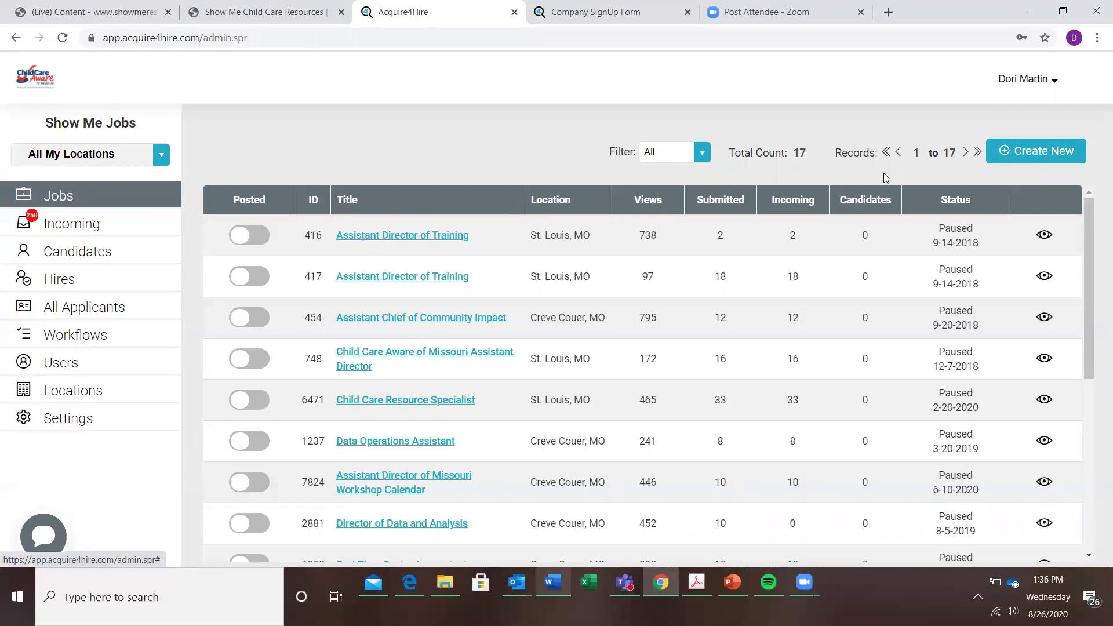
- Create a new job using the standard job description "Early Childhood DC - Assistant Teacher" as its title
left_click(1018, 152)
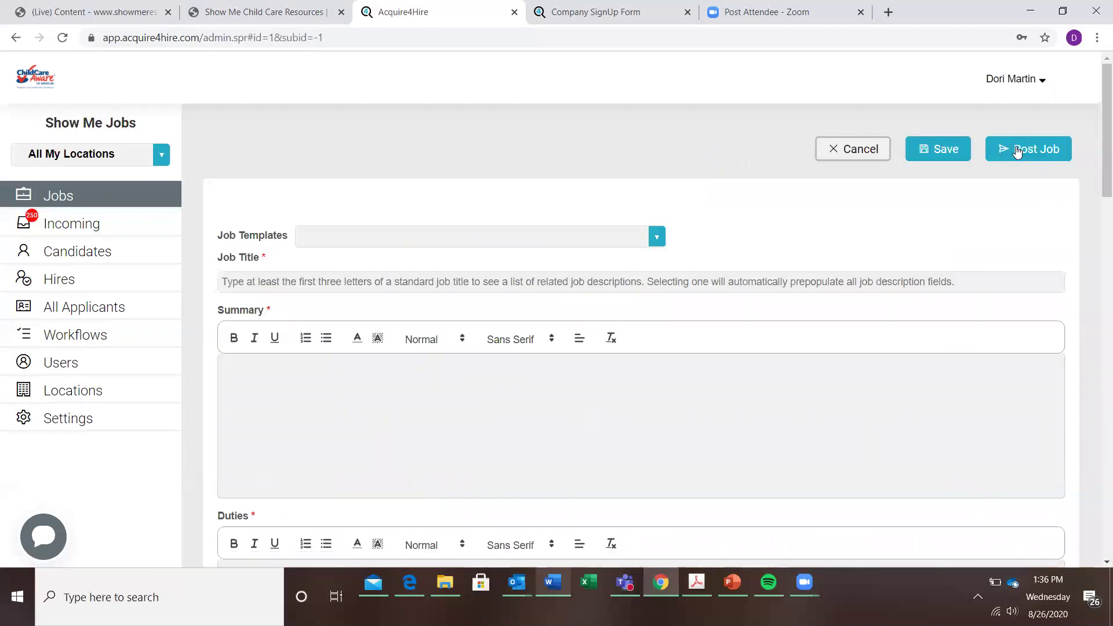
left_click(332, 238)
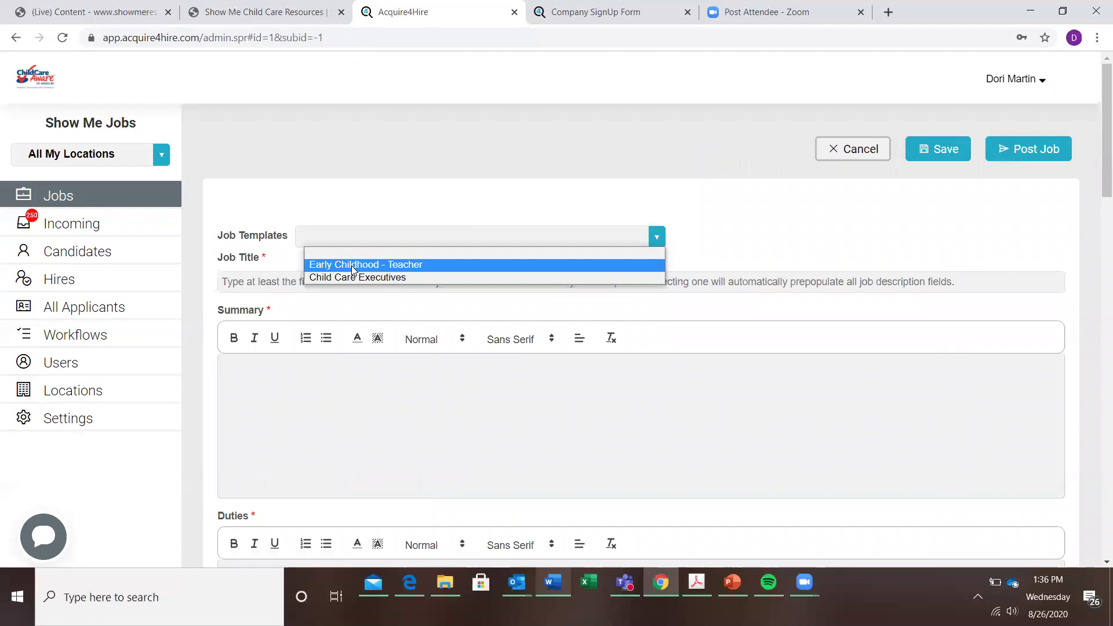
left_click(340, 208)
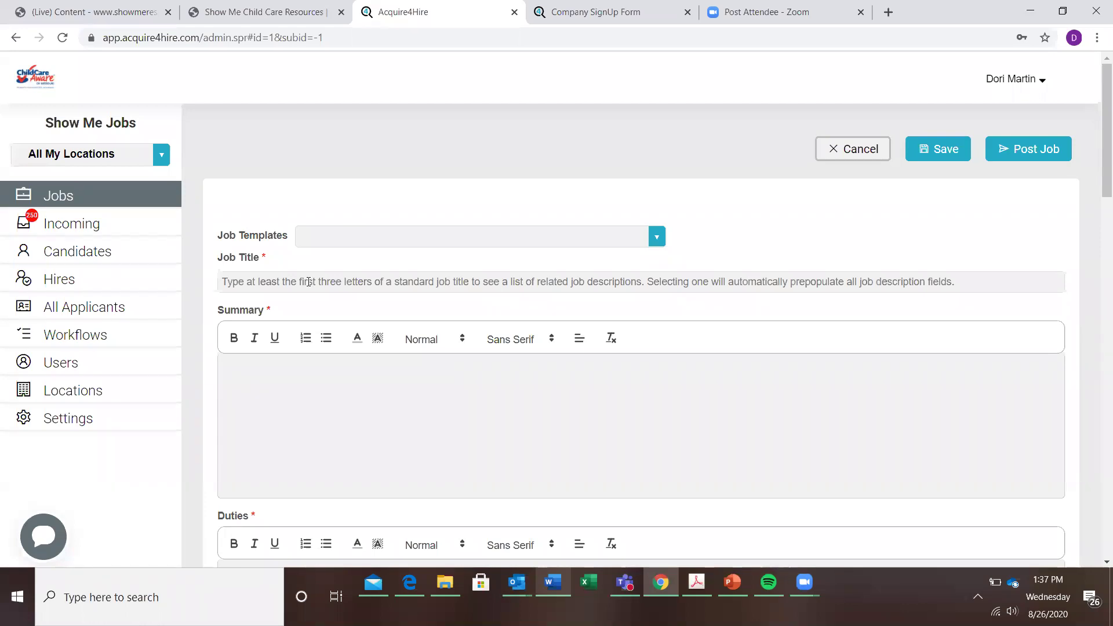
left_click(239, 282)
type("Early")
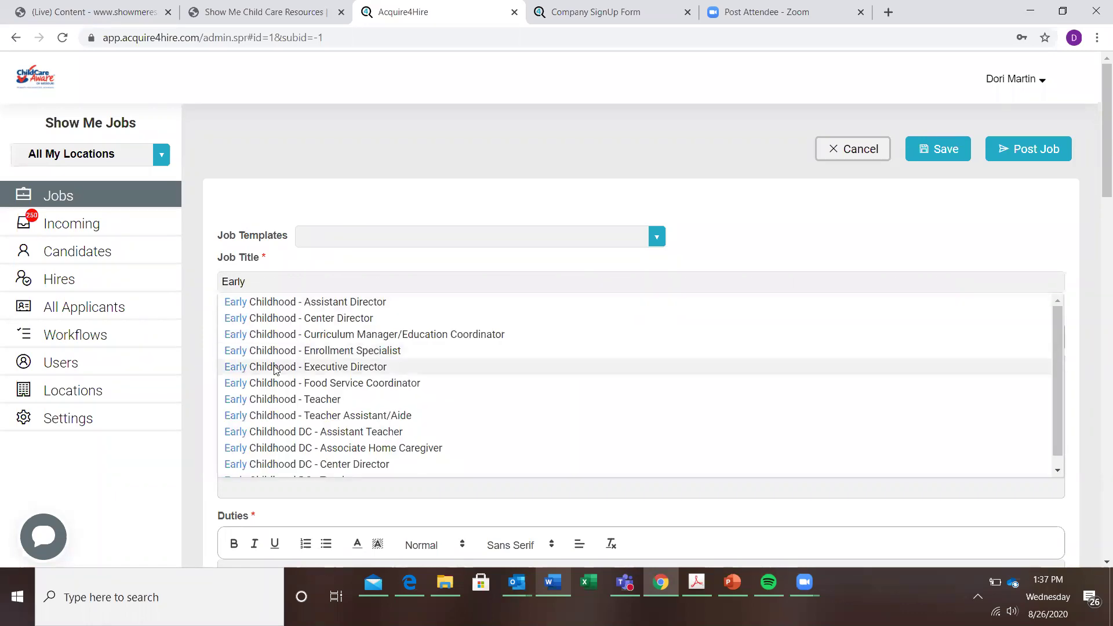
left_click(301, 434)
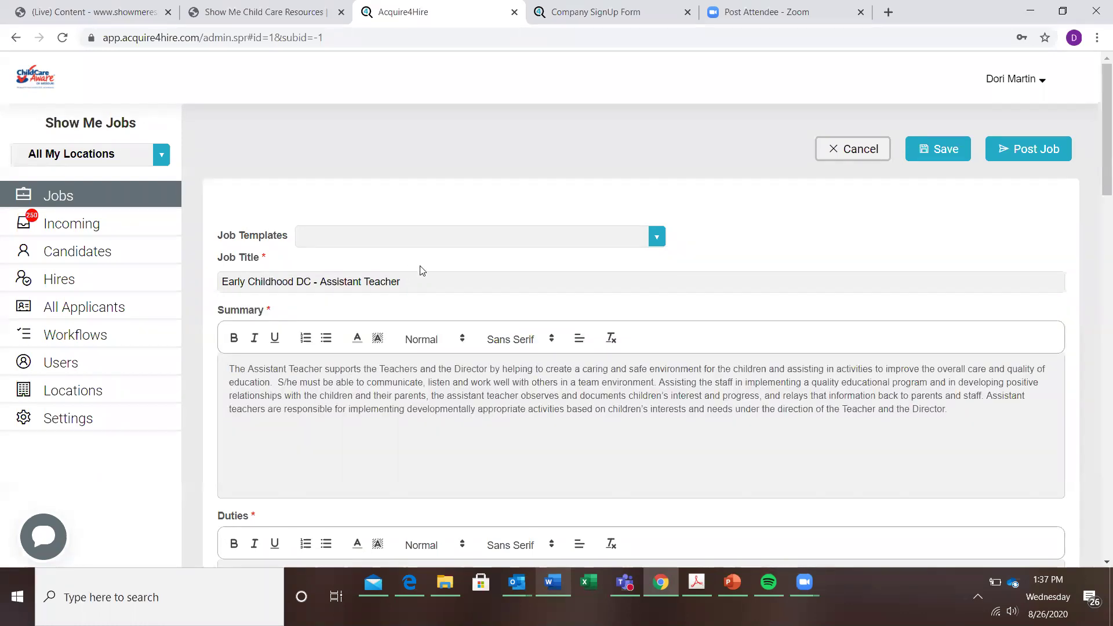
- Review the job post's text sections: Summary, Duties, Requirements, Nice To Haves and Benefits
scroll(377, 383, "down", 1)
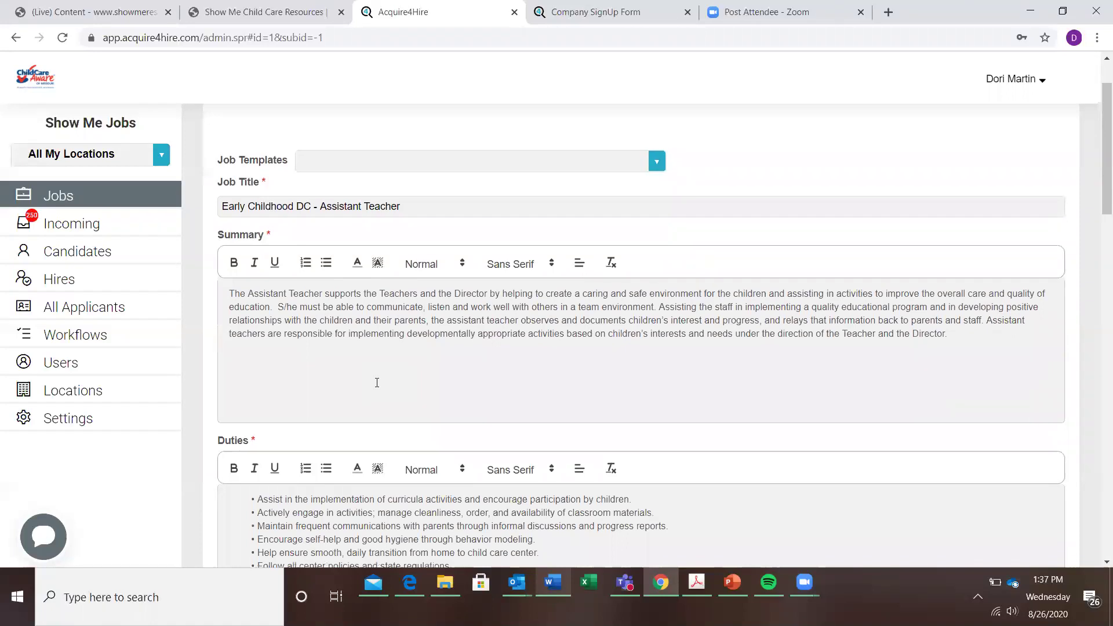
scroll(321, 361, "down", 3)
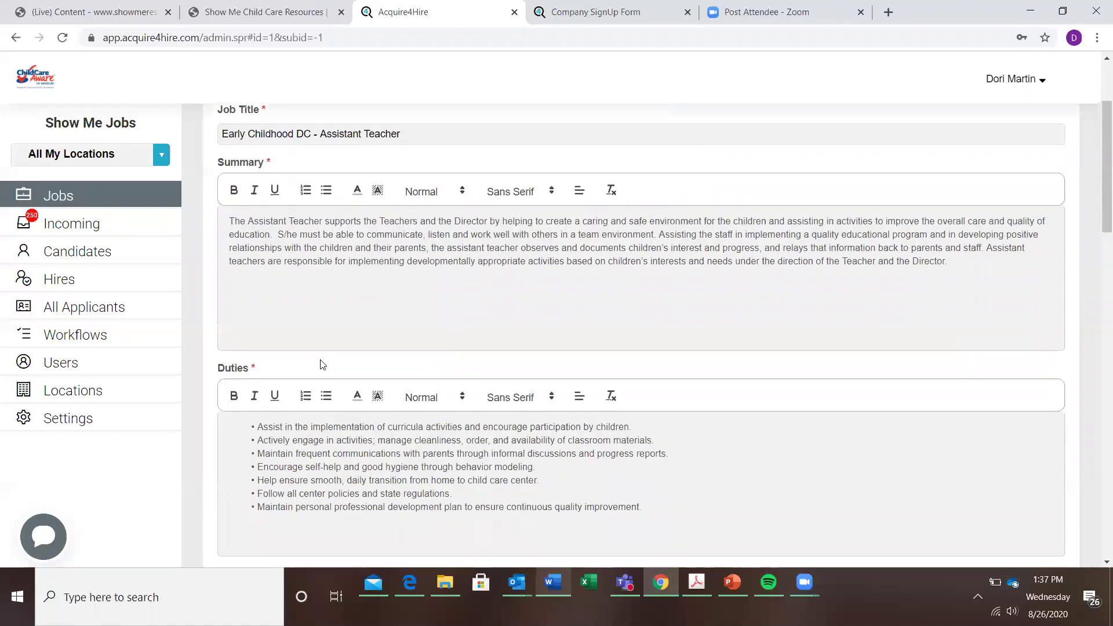
scroll(321, 360, "down", 1)
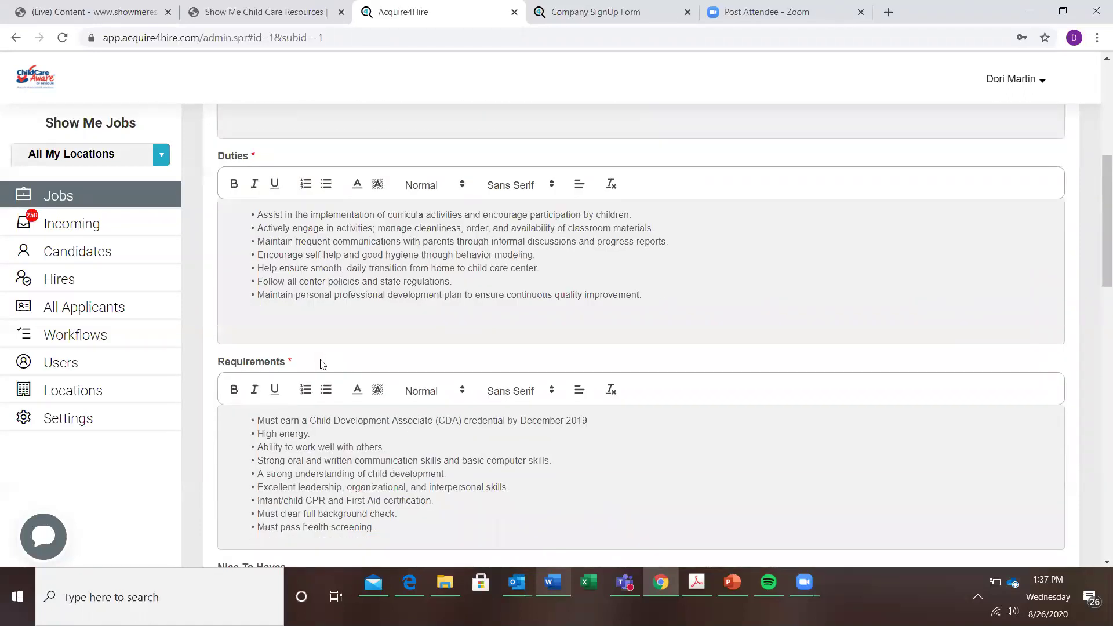
scroll(323, 364, "up", 2)
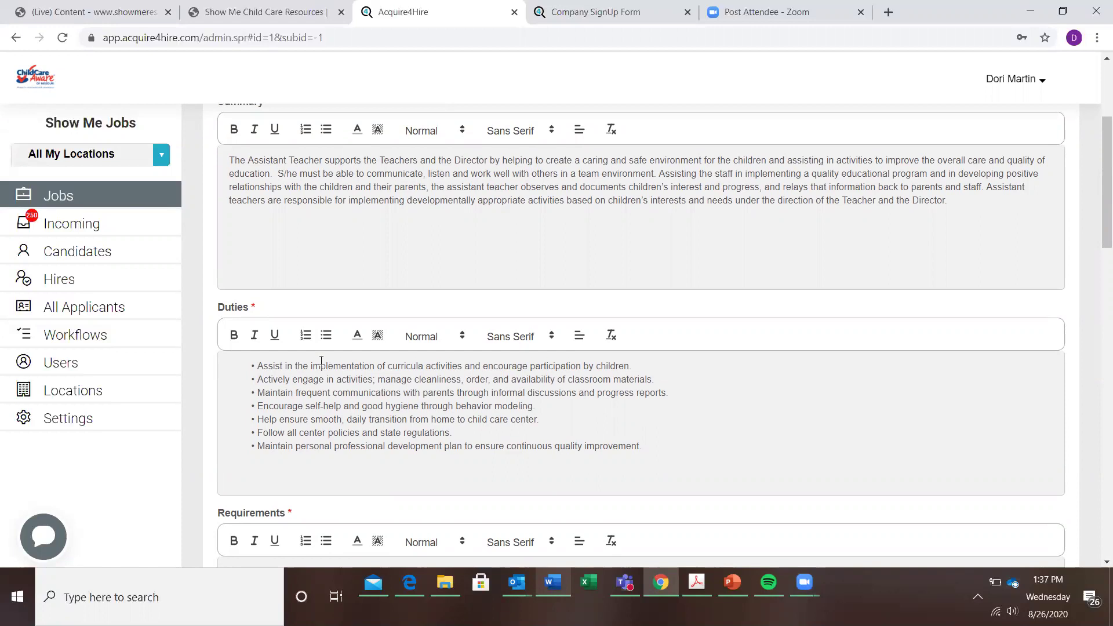
scroll(321, 361, "down", 1)
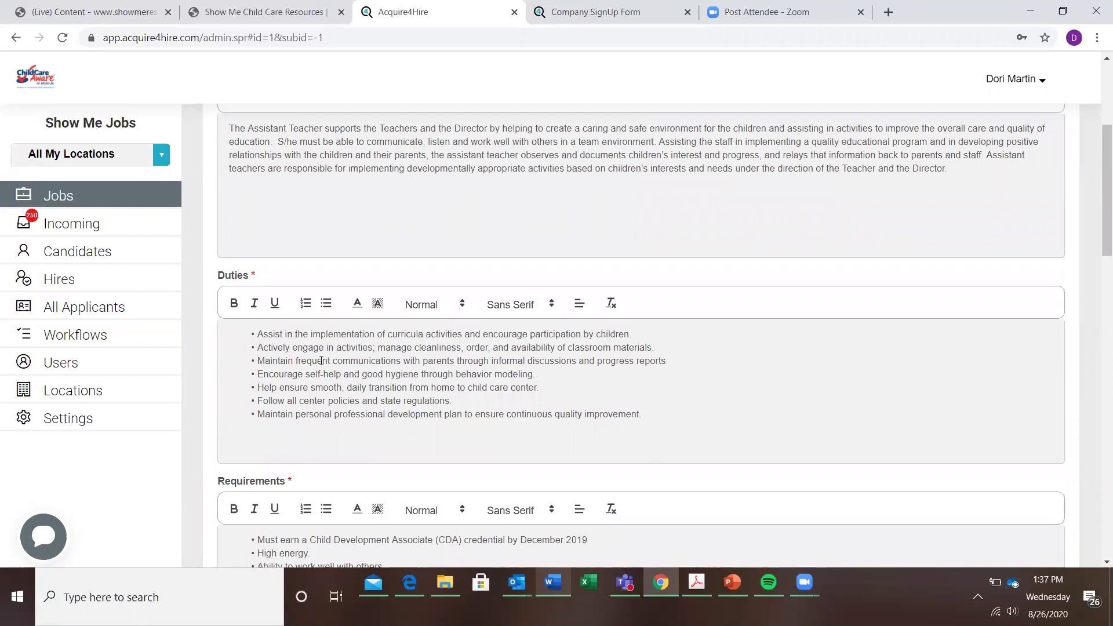
scroll(322, 361, "down", 7)
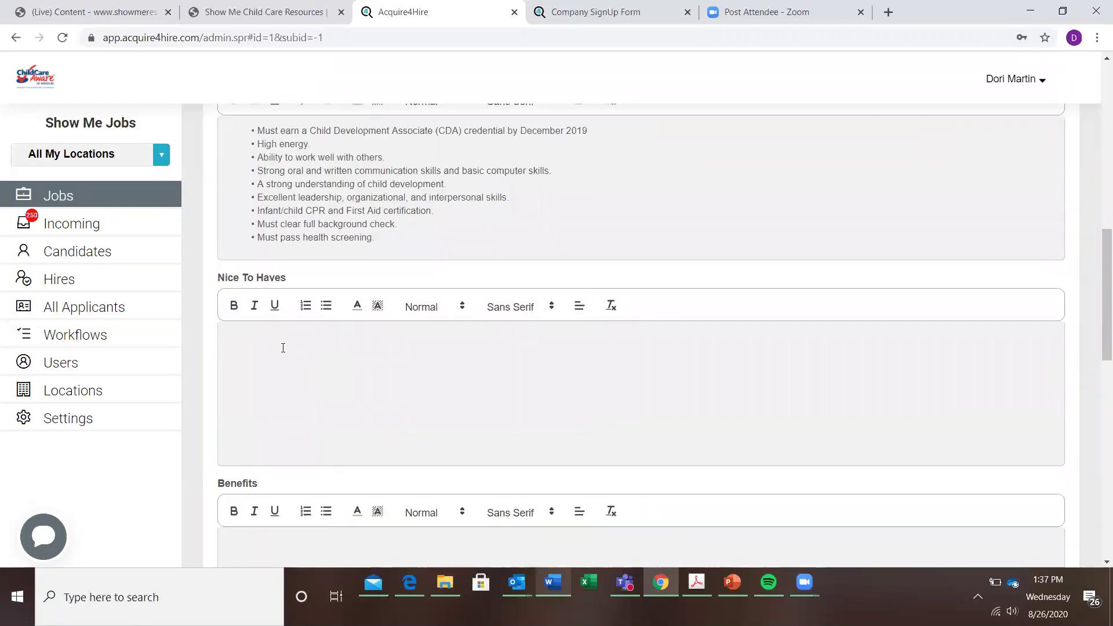
scroll(283, 347, "down", 3)
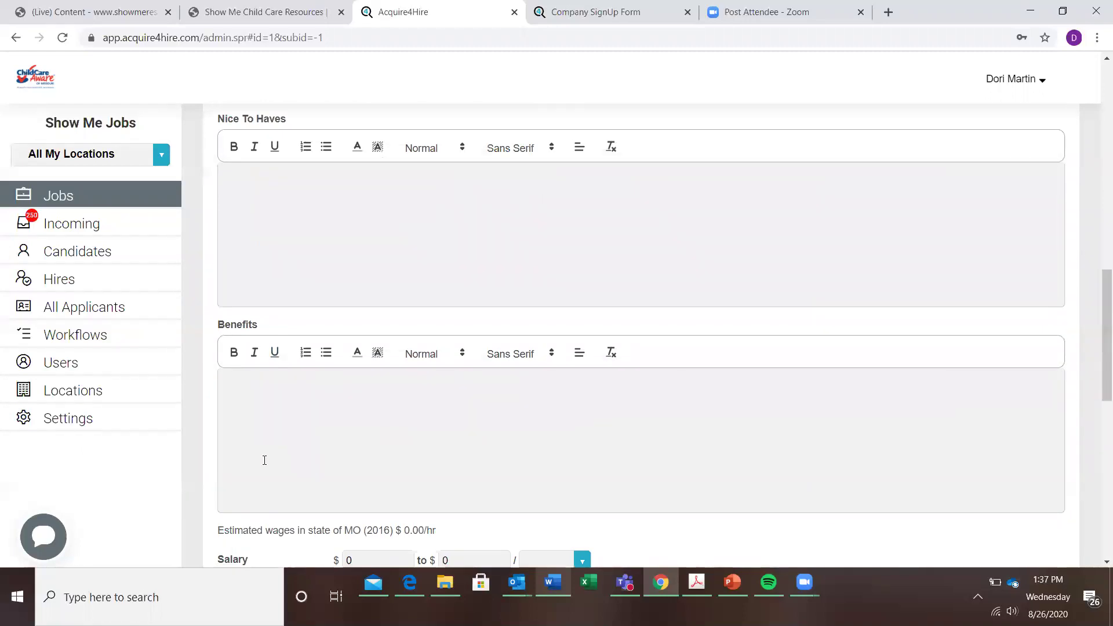
- Examine the job post's salary, posting options, education, job type, location, meta description and notification email settings
scroll(265, 460, "down", 4)
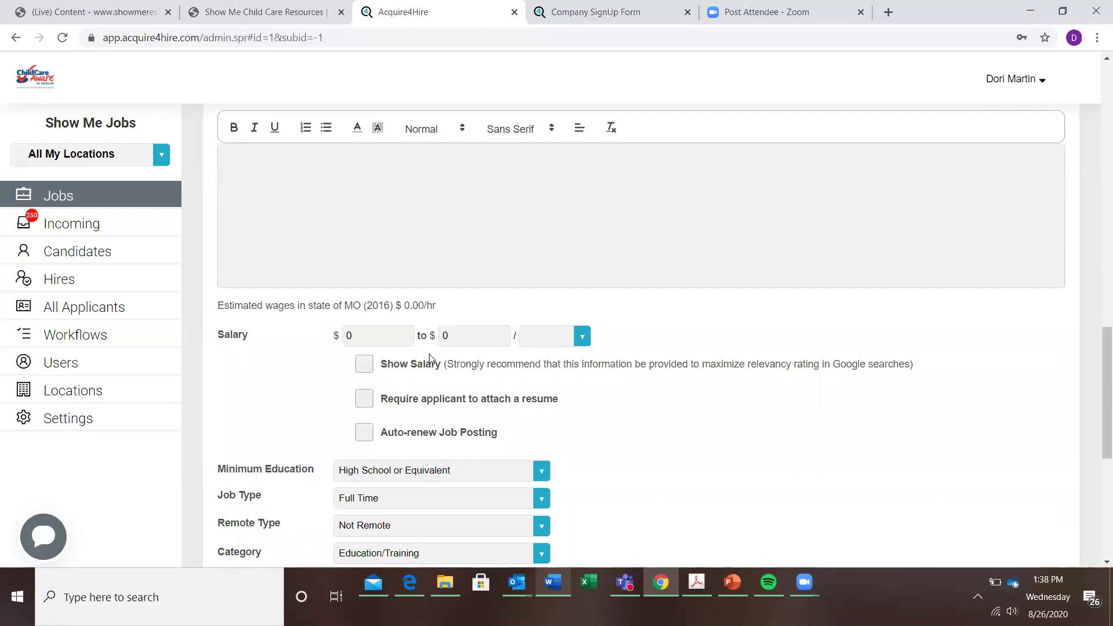
scroll(277, 450, "down", 3)
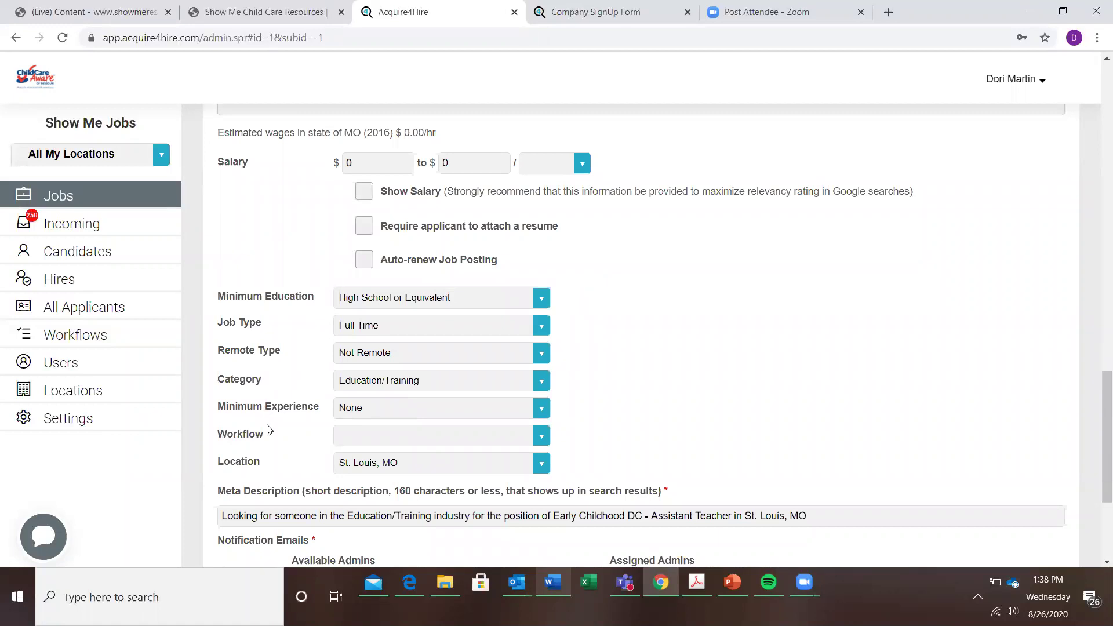
scroll(269, 430, "down", 2)
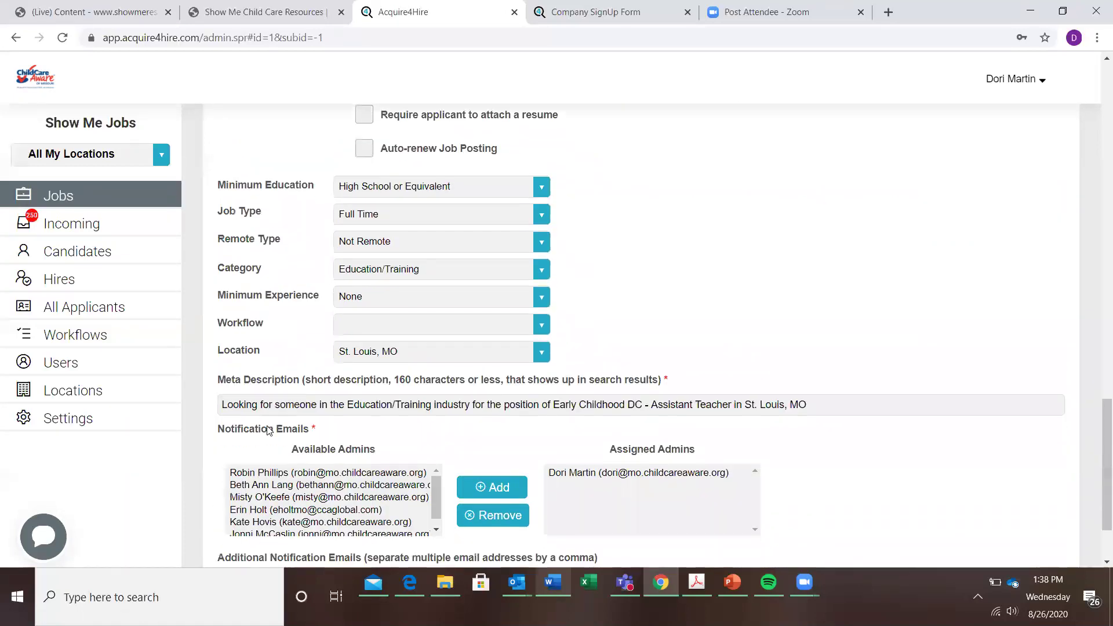
scroll(269, 429, "down", 3)
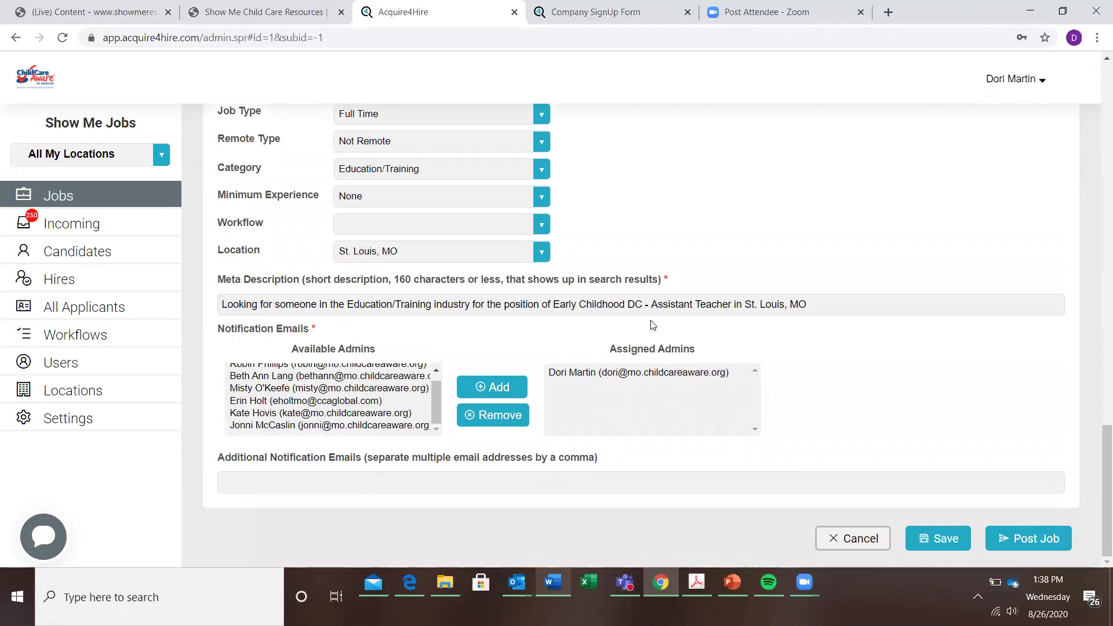
scroll(806, 316, "up", 5)
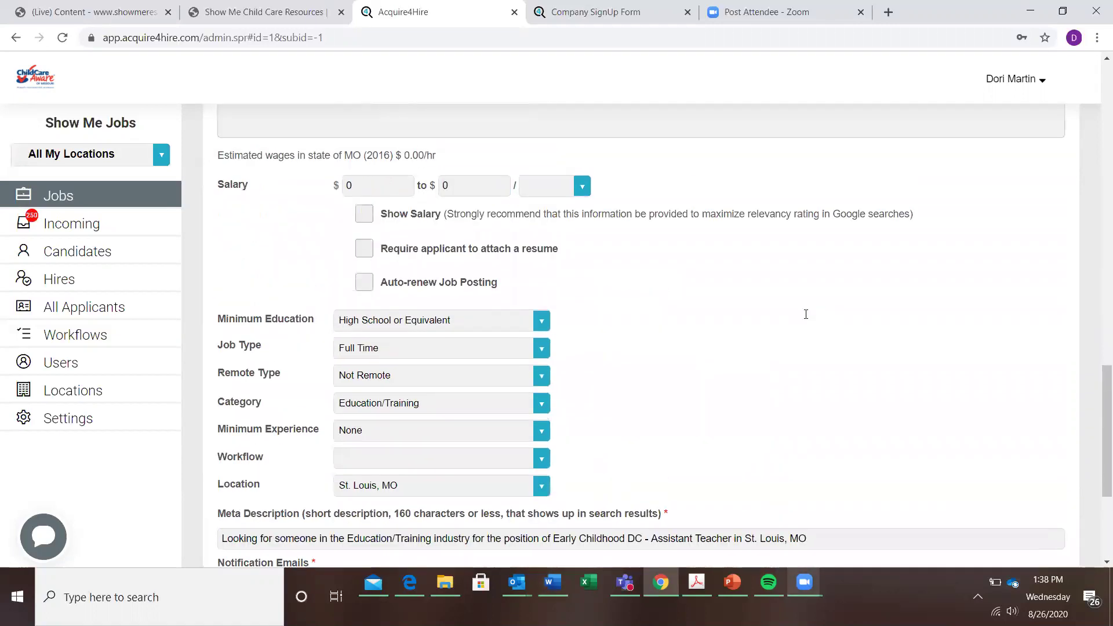
scroll(806, 318, "down", 5)
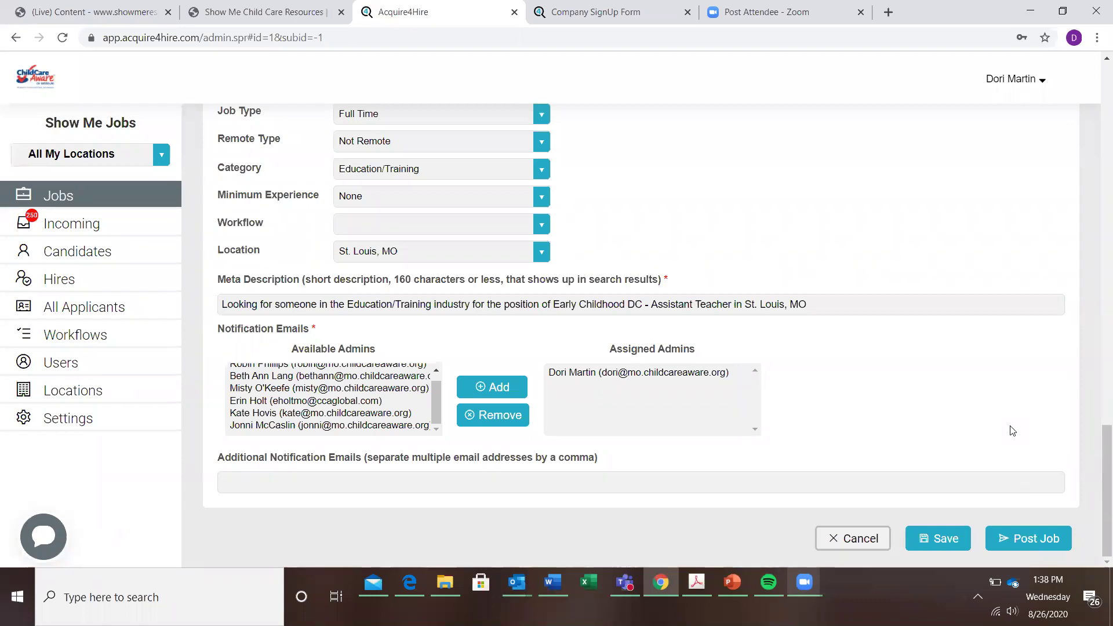
scroll(1012, 431, "up", 10)
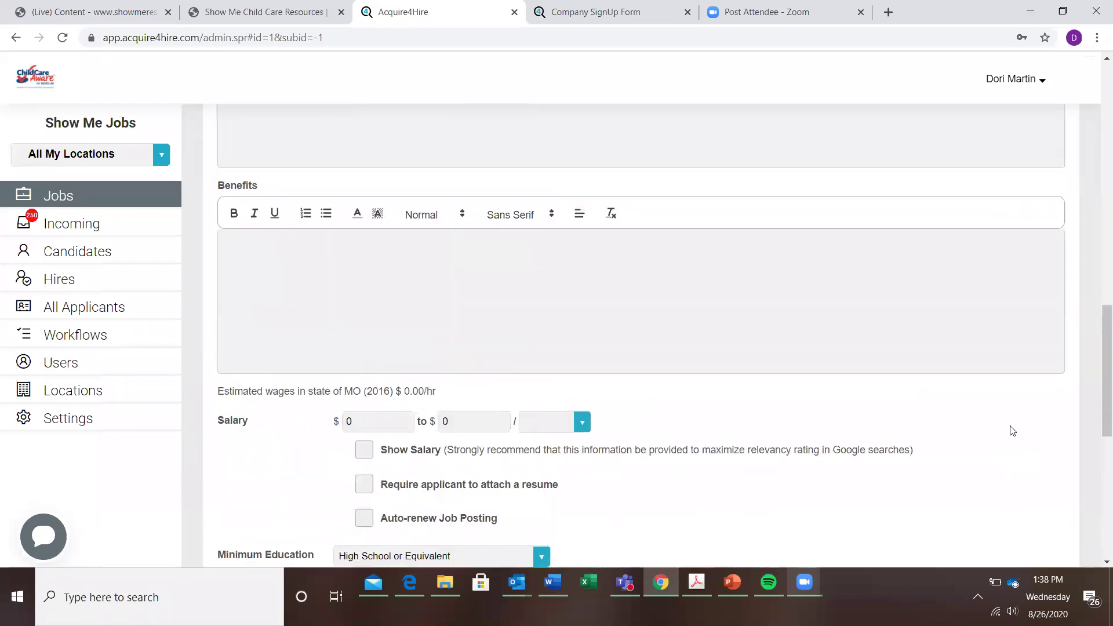
scroll(1011, 425, "up", 4)
scroll(1011, 426, "up", 5)
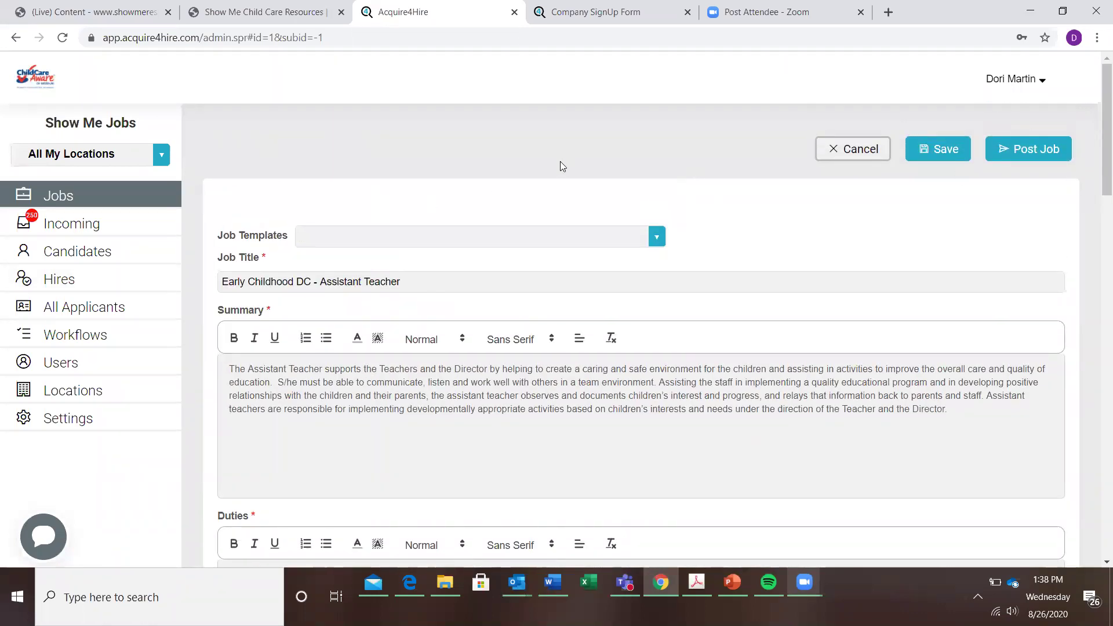
- Open the incoming applications and look through the applicants, their resumes, cover letters, ratings and available actions
left_click(112, 224)
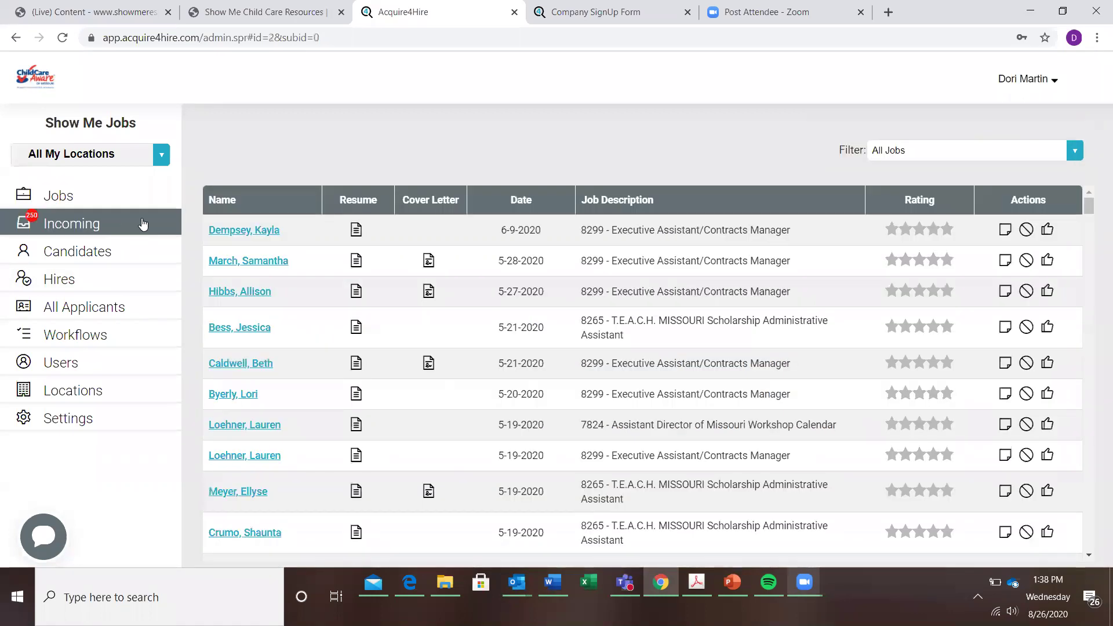
scroll(341, 242, "down", 2)
scroll(341, 241, "up", 2)
scroll(341, 241, "down", 4)
scroll(341, 241, "down", 4)
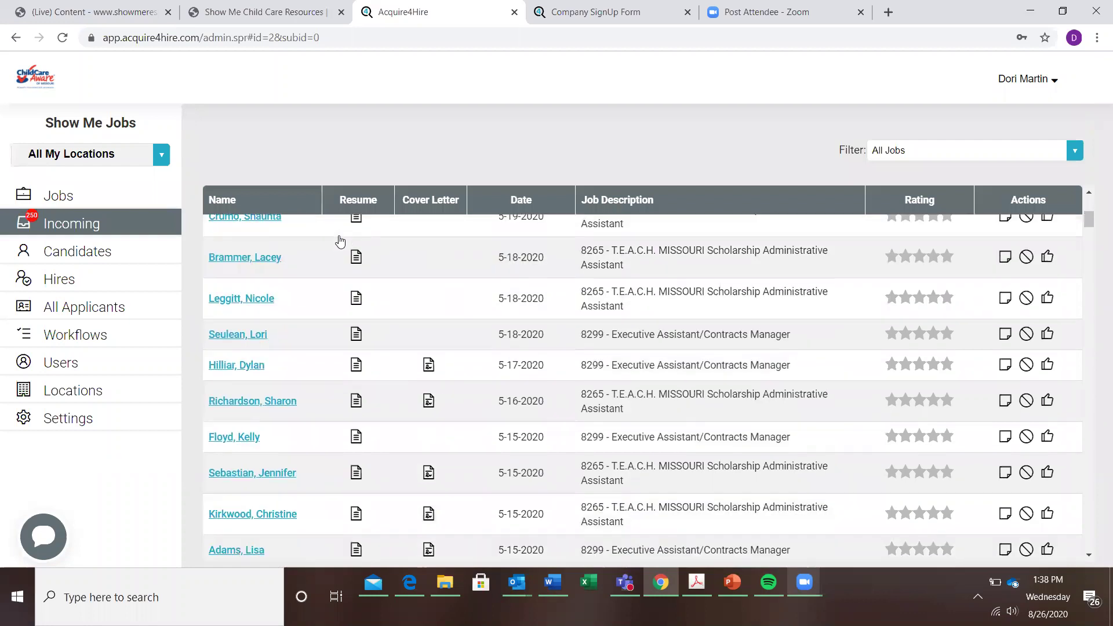
scroll(341, 241, "down", 1)
scroll(341, 241, "up", 4)
scroll(341, 241, "up", 4)
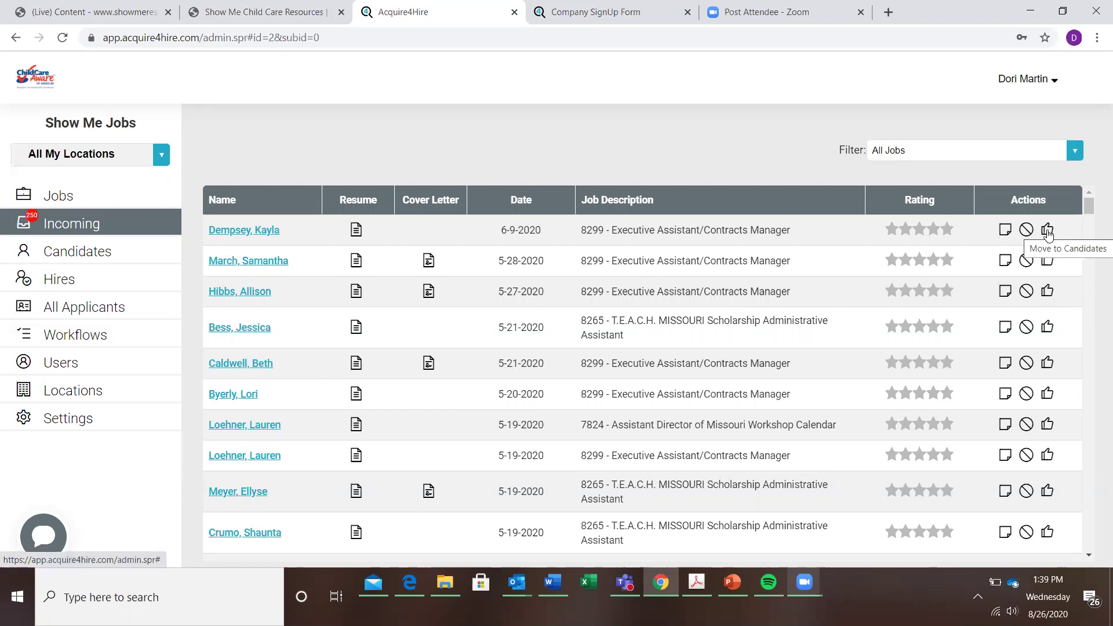
- Open the Candidates list for all jobs
left_click(136, 258)
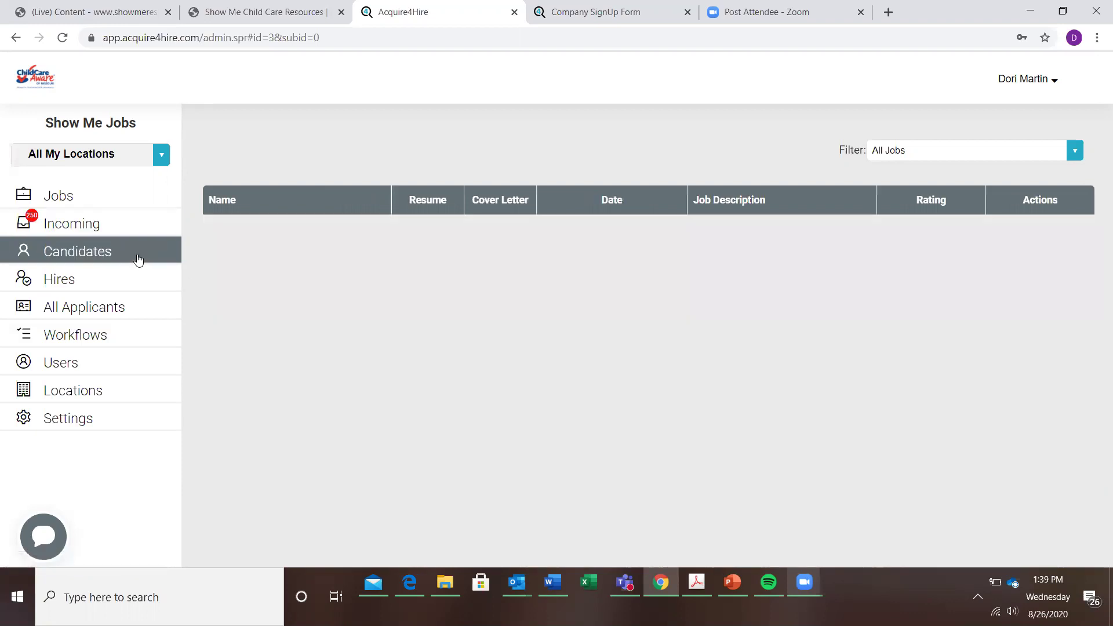